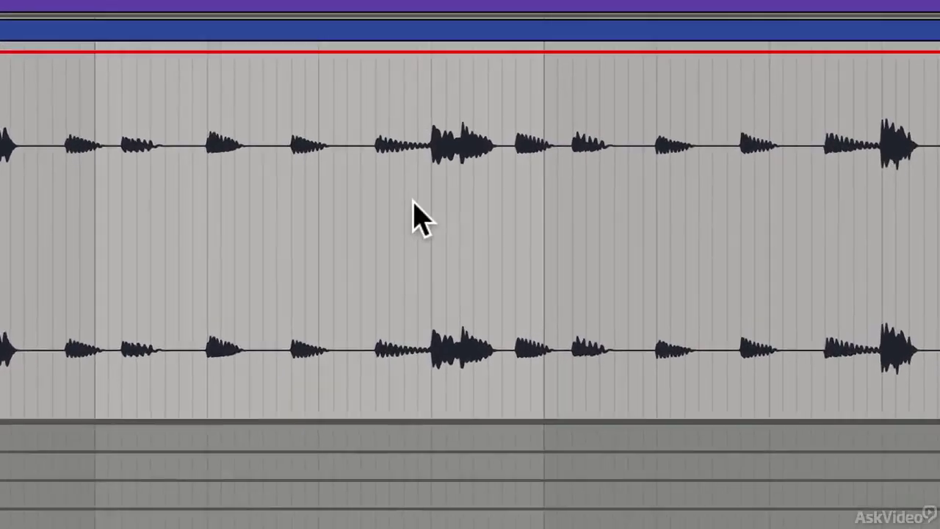
drag(417, 200, 514, 208)
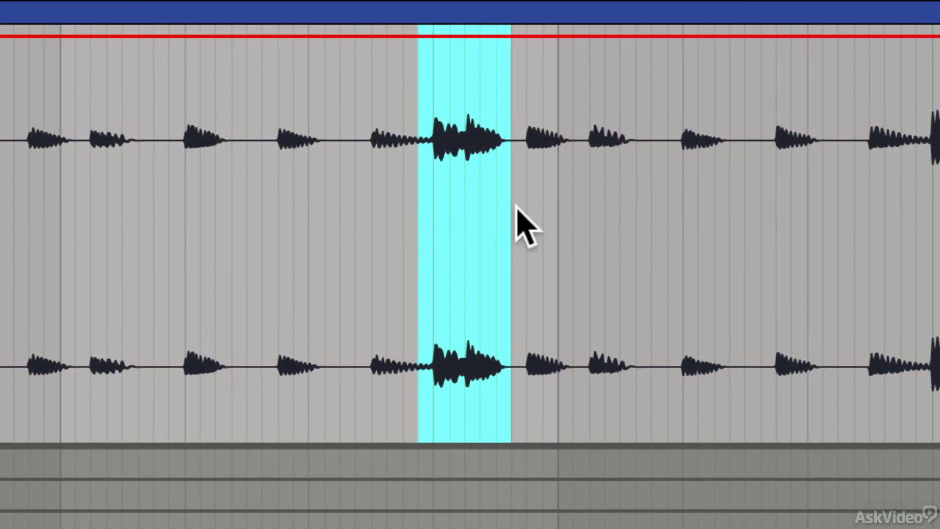
click(445, 205)
drag(426, 199, 16, 198)
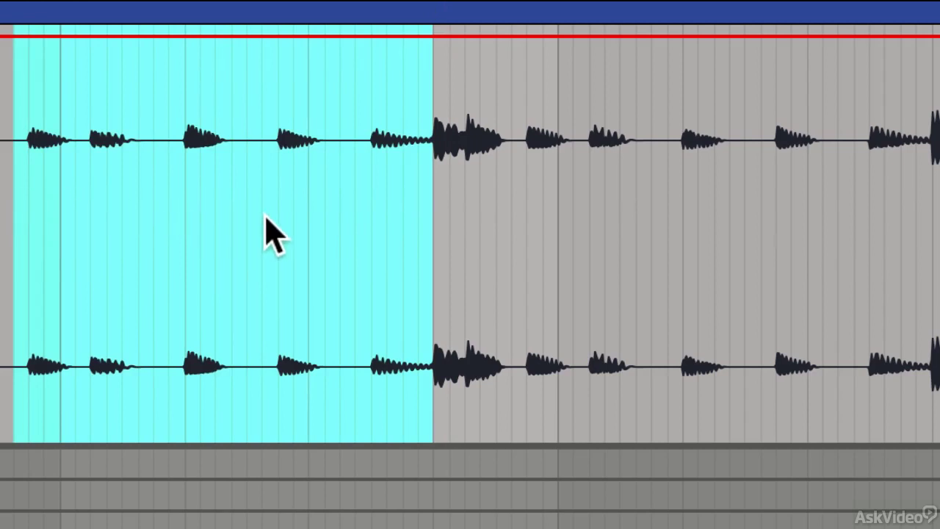
click(436, 192)
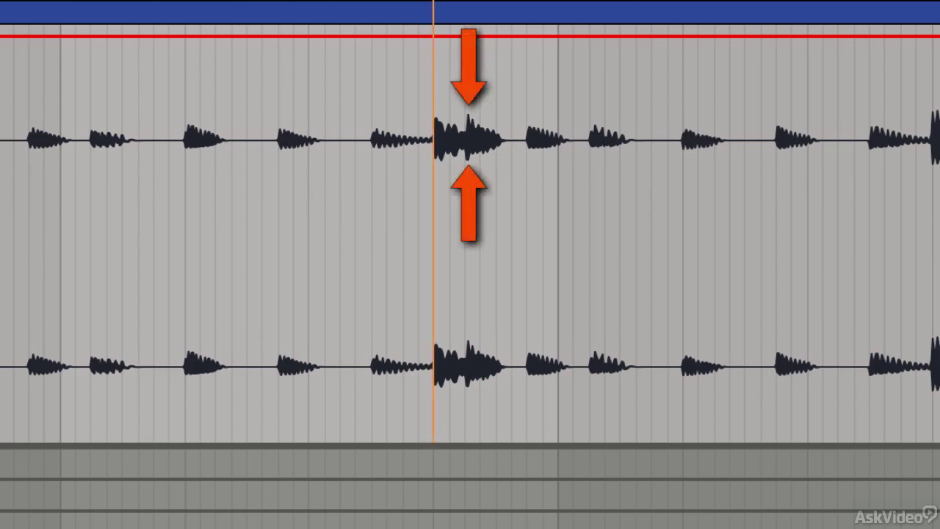
click(419, 293)
drag(419, 294, 507, 110)
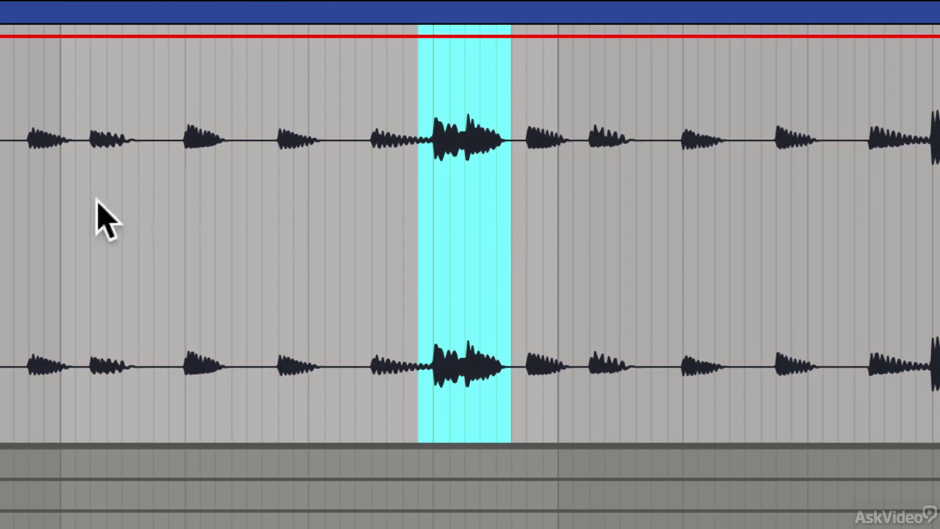
drag(2, 194, 512, 200)
Step: Clear the time selection, add a Compressor to the Synth track and switch it off
click(512, 200)
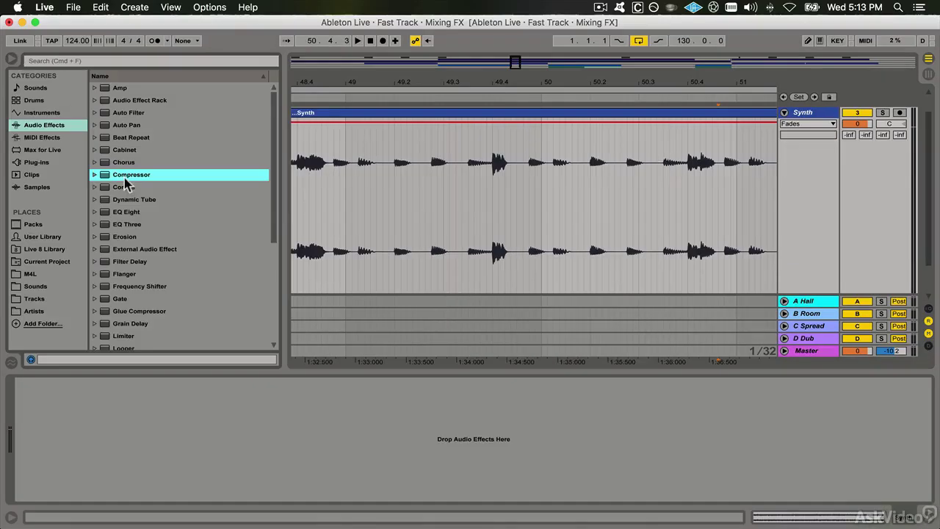
drag(126, 183, 897, 128)
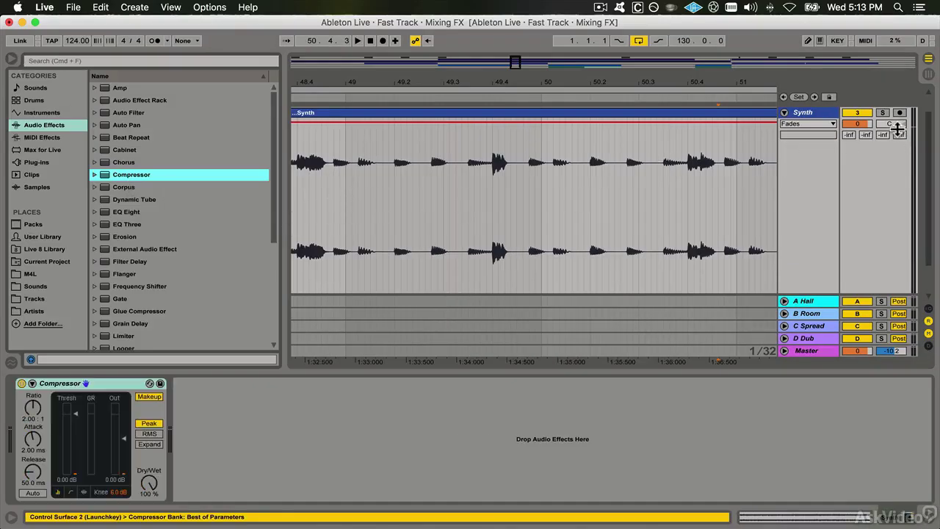
click(21, 383)
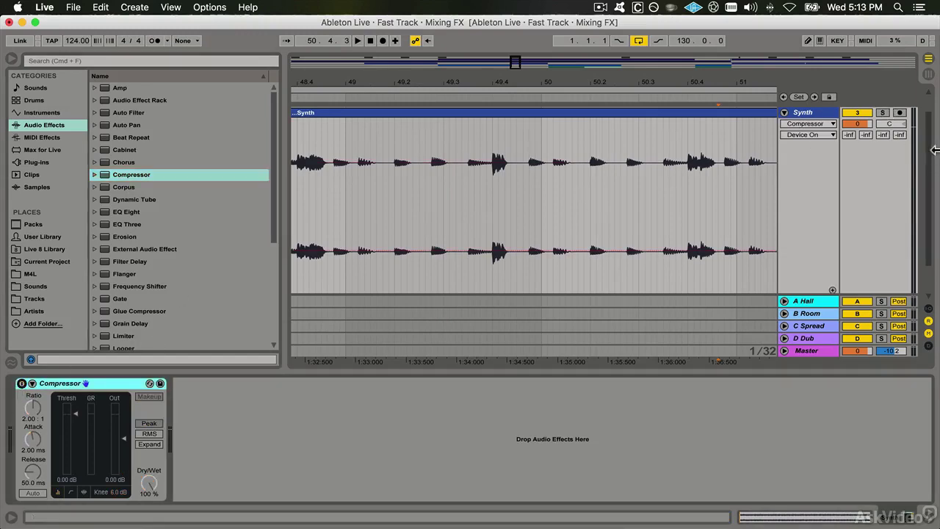
Step: Solo the Synth track and play from around bar 33, zoomed in on bars 33–37
click(882, 113)
drag(524, 84, 515, 103)
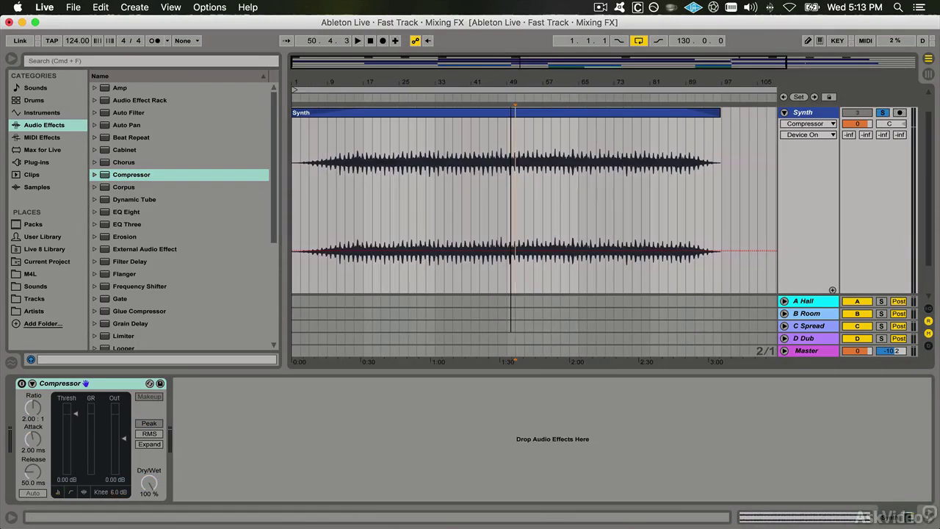
click(435, 96)
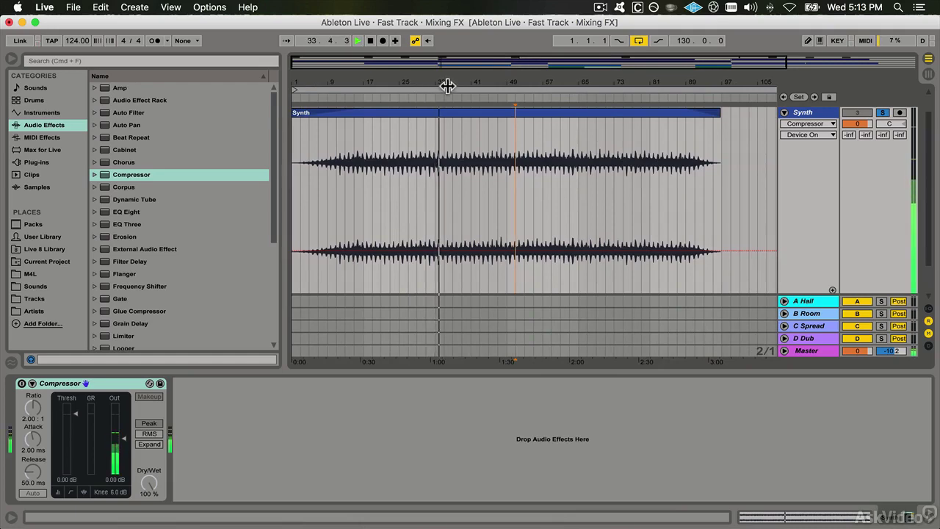
drag(447, 86, 447, 125)
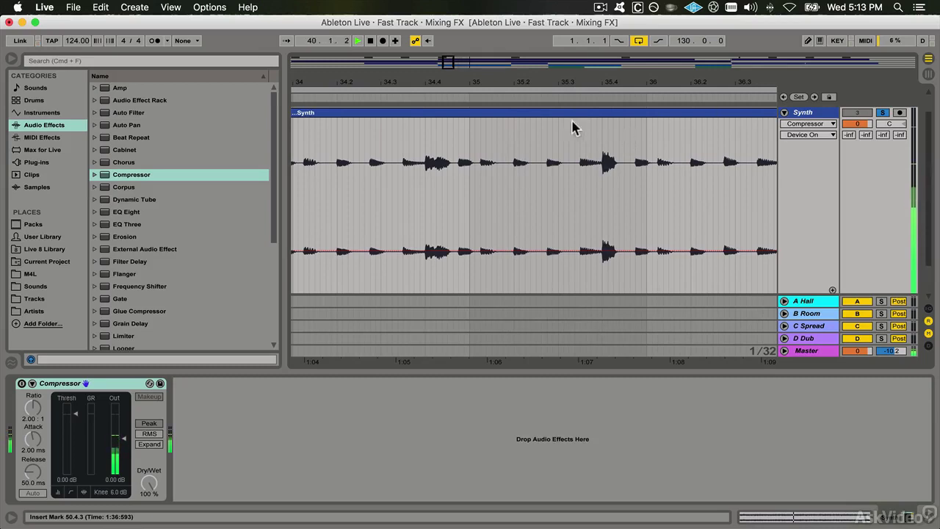
Step: Hide the browser, turn the Compressor on at -21.3 dB threshold, and A/B compare it
click(11, 58)
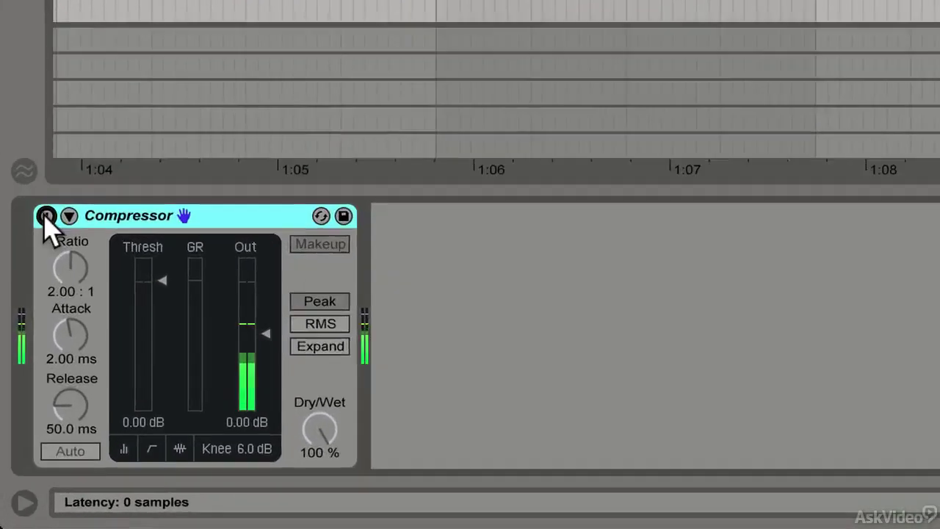
click(21, 383)
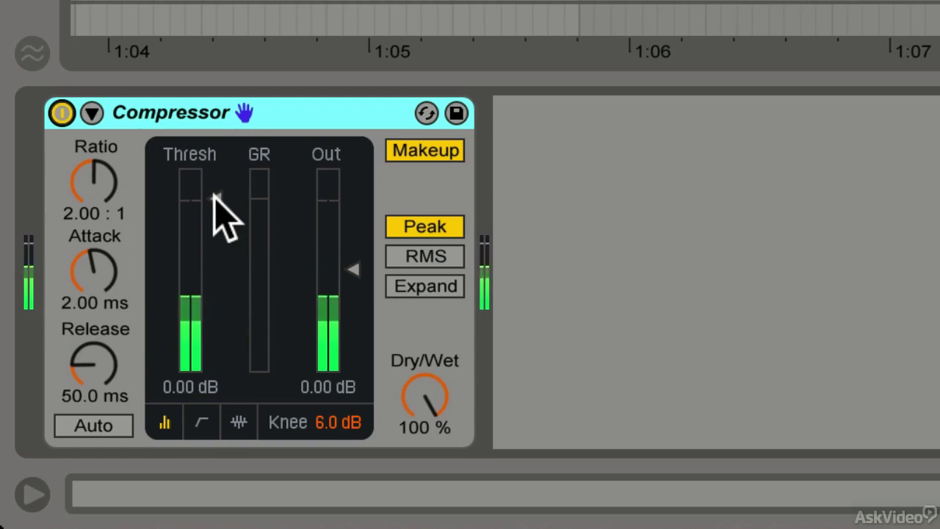
drag(213, 197, 213, 299)
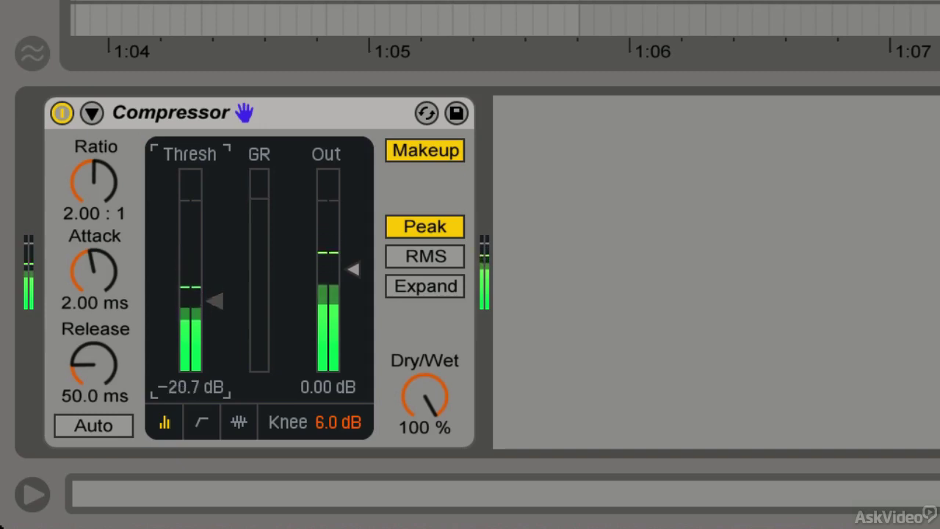
drag(213, 300, 213, 302)
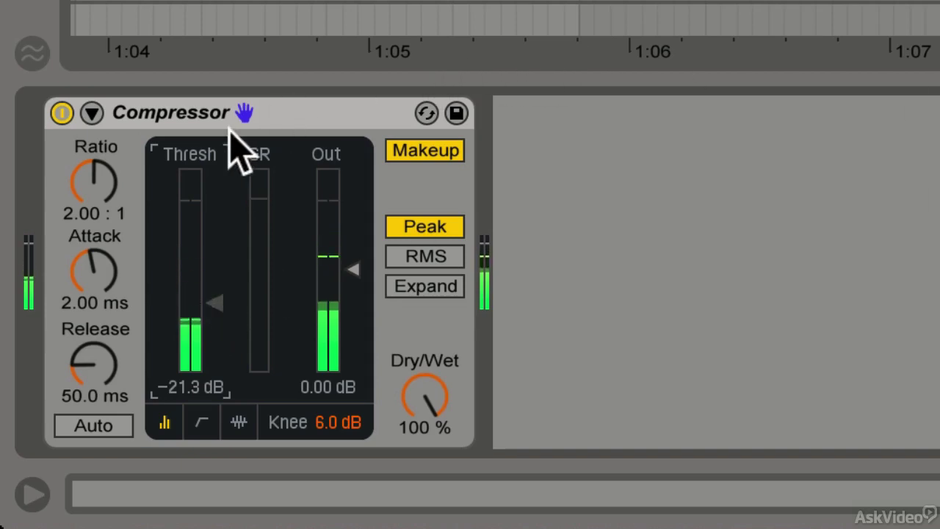
click(62, 113)
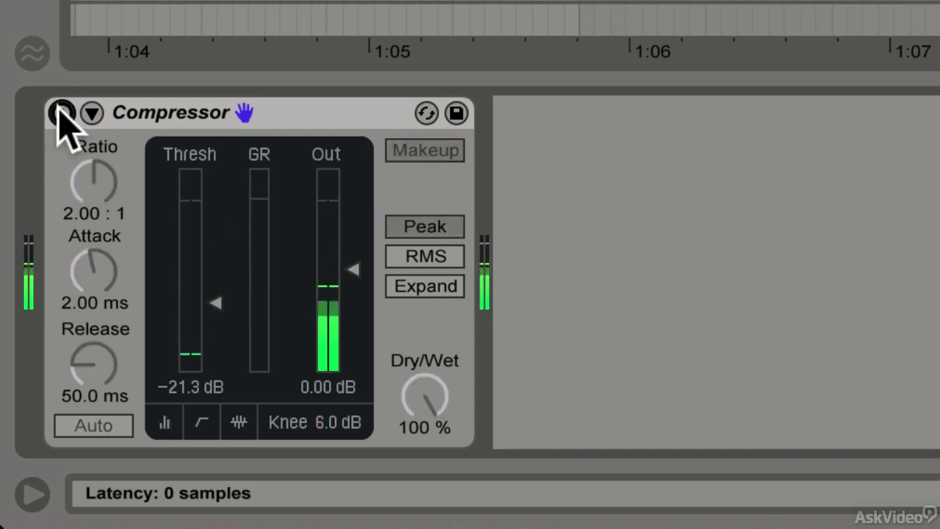
click(62, 113)
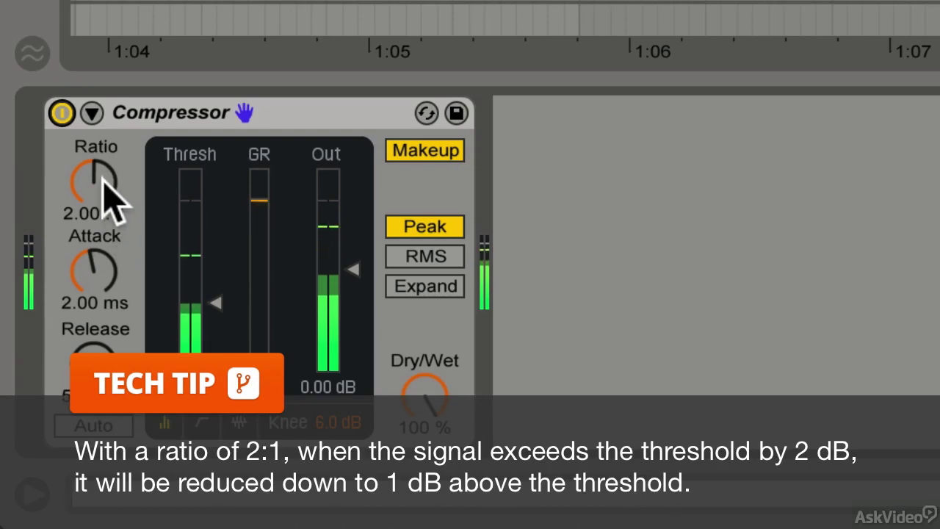
Step: Raise the Compressor ratio to 4.20:1, then bypass and re-enable it to compare
drag(100, 193, 84, 161)
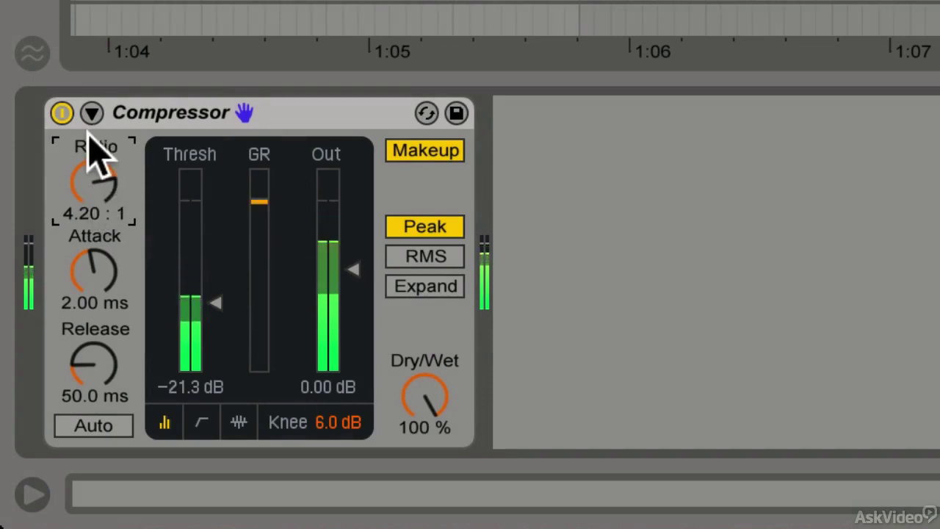
click(61, 113)
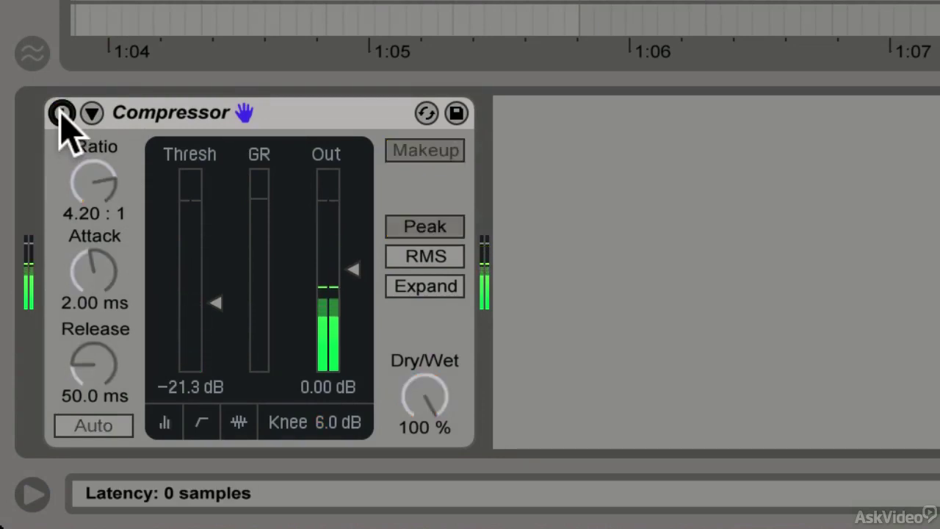
click(61, 112)
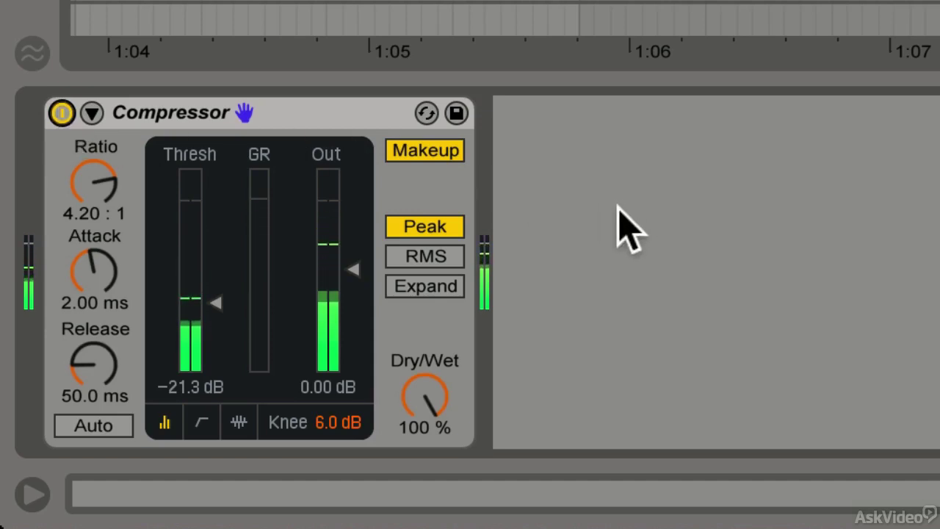
click(443, 154)
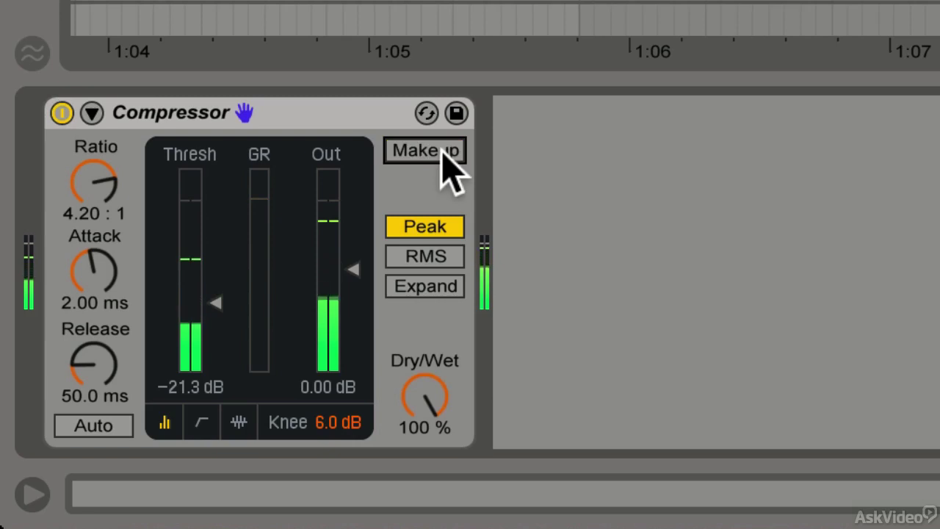
click(351, 269)
mouse_move(351, 270)
mouse_down()
mouse_move(351, 247)
mouse_move(351, 272)
mouse_up()
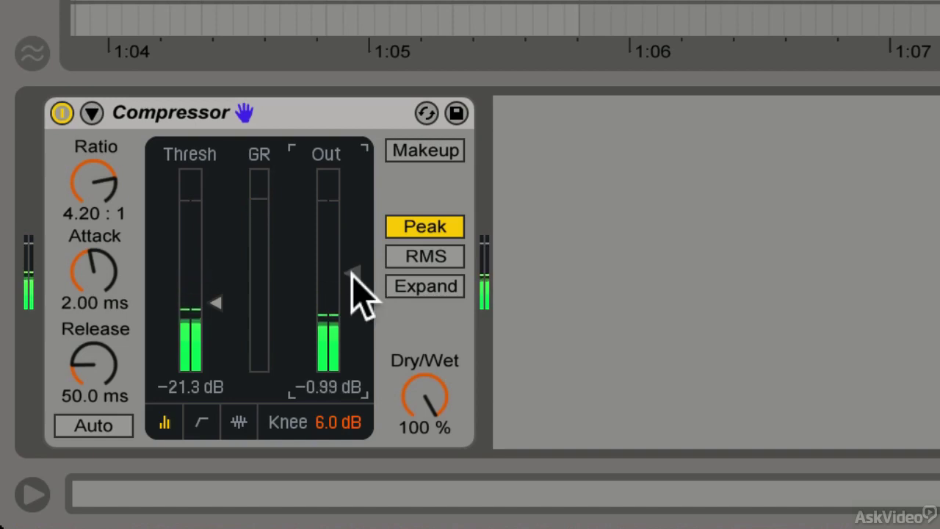
drag(345, 270, 347, 248)
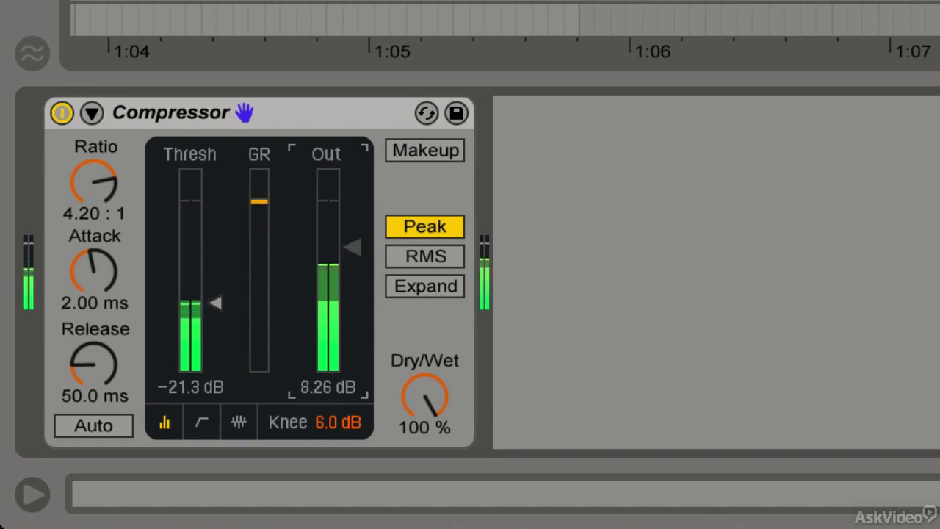
click(437, 147)
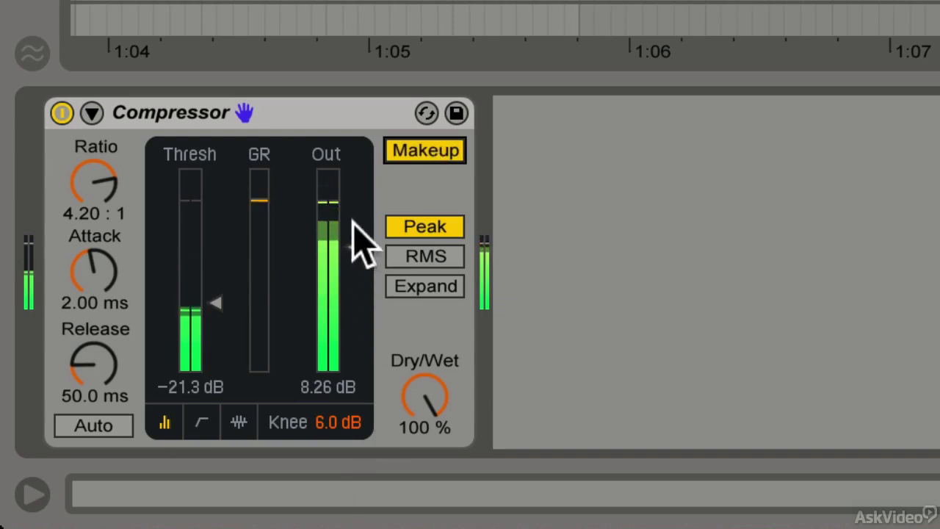
drag(357, 230, 355, 288)
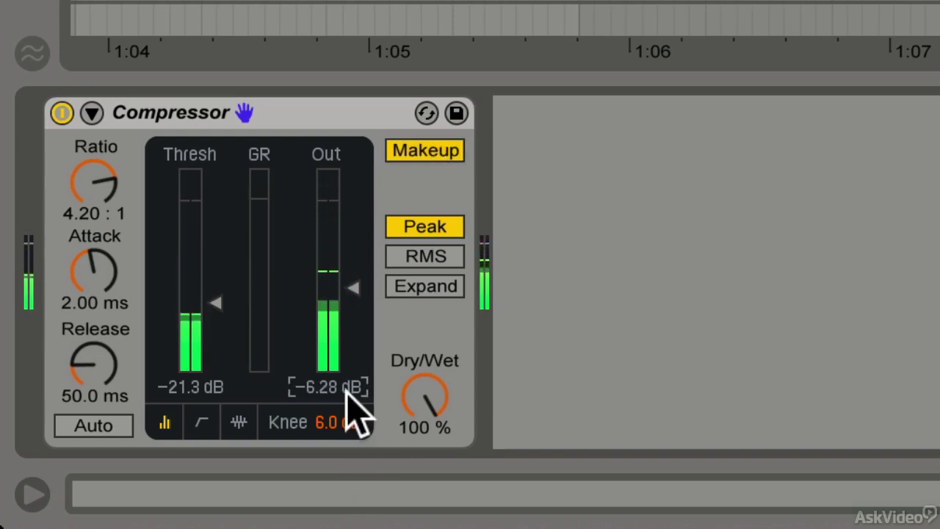
text(0)
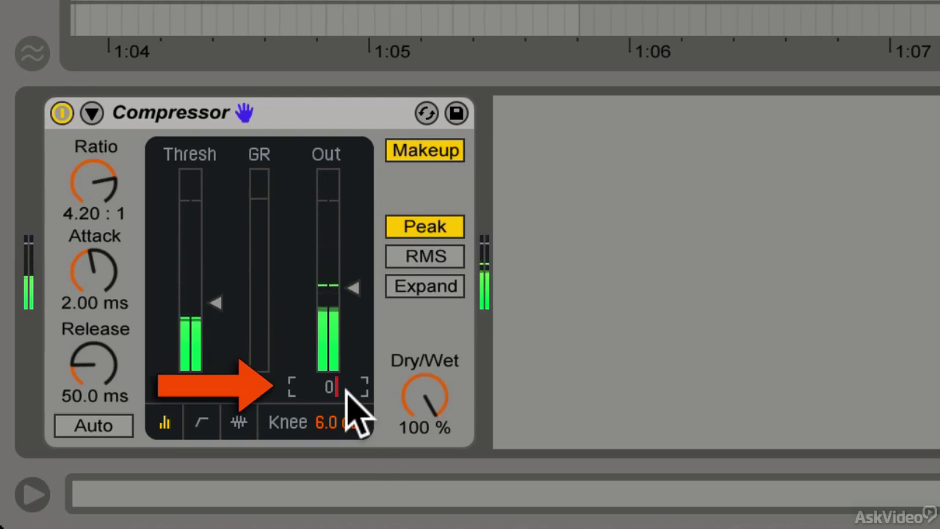
key(Return)
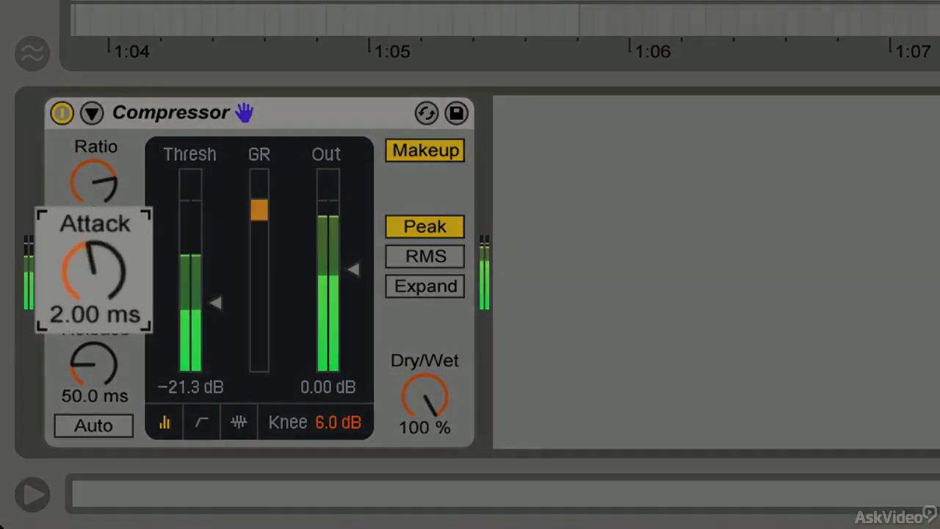
Step: Sweep the Compressor attack down to 0.01 ms, then back up to 2.63 ms
drag(94, 268, 94, 298)
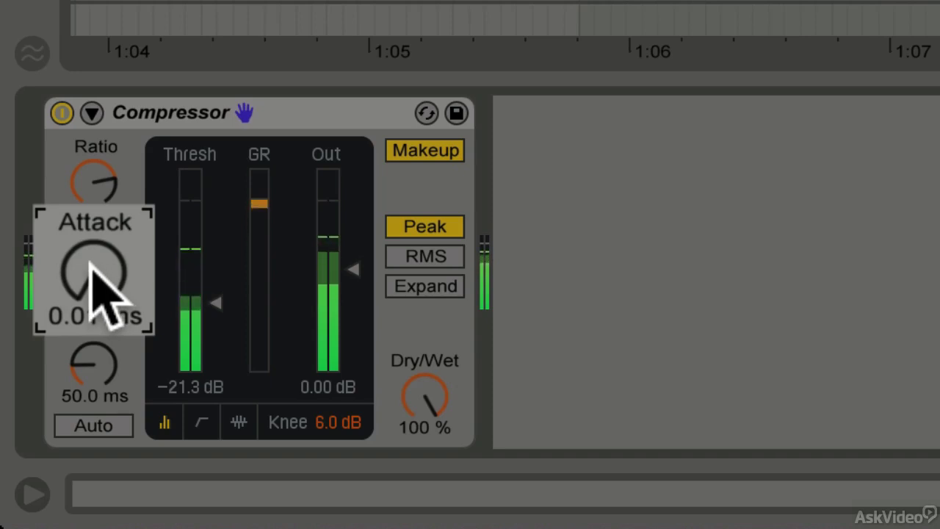
drag(103, 294, 69, 242)
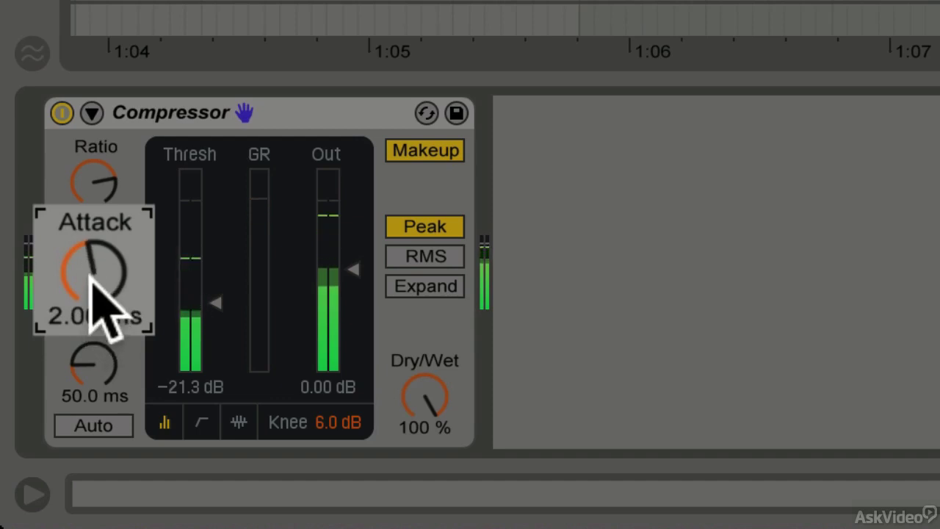
mouse_move(91, 276)
mouse_down()
mouse_move(90, 256)
mouse_move(90, 265)
mouse_up()
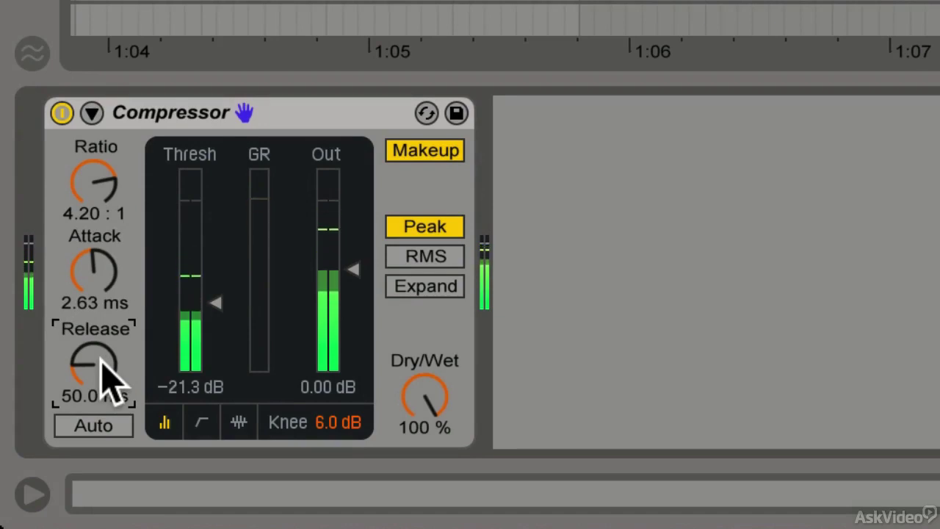
Step: Turn on Auto release, overriding the Compressor's 50.0 ms manual release
click(105, 423)
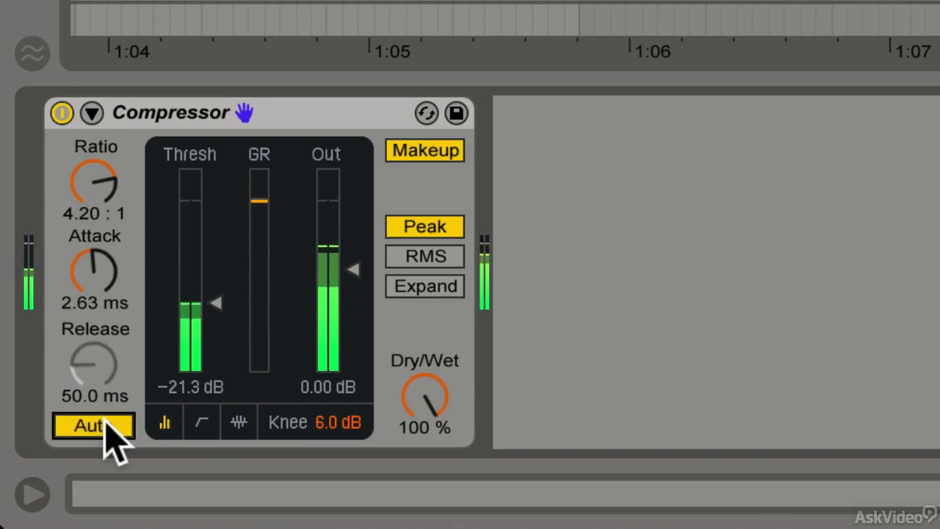